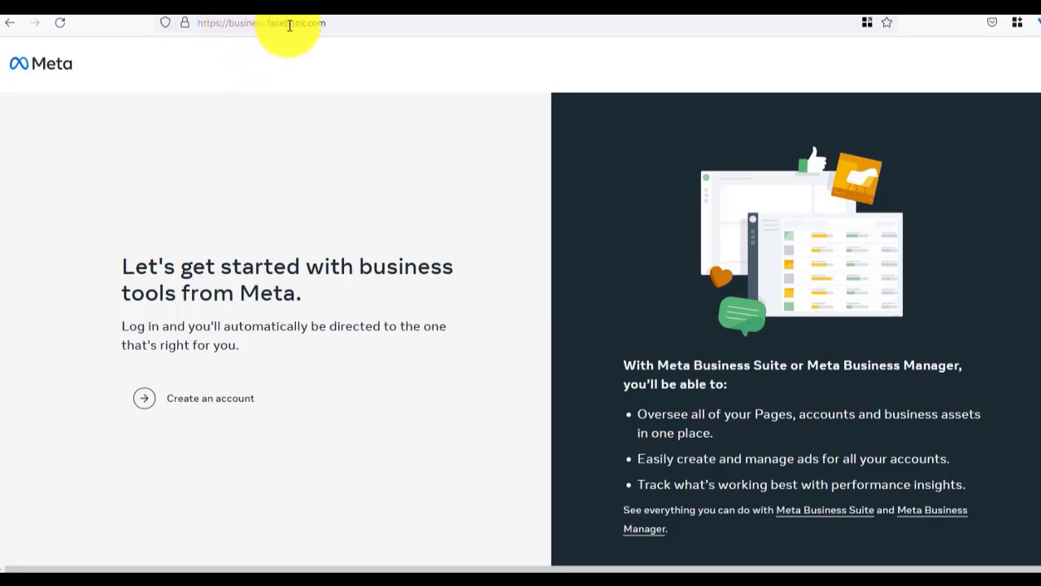
# Start creating a Business Manager account and enter MarketNab as the business and account name.
pyautogui.click(339, 23)
pyautogui.press('Escape')
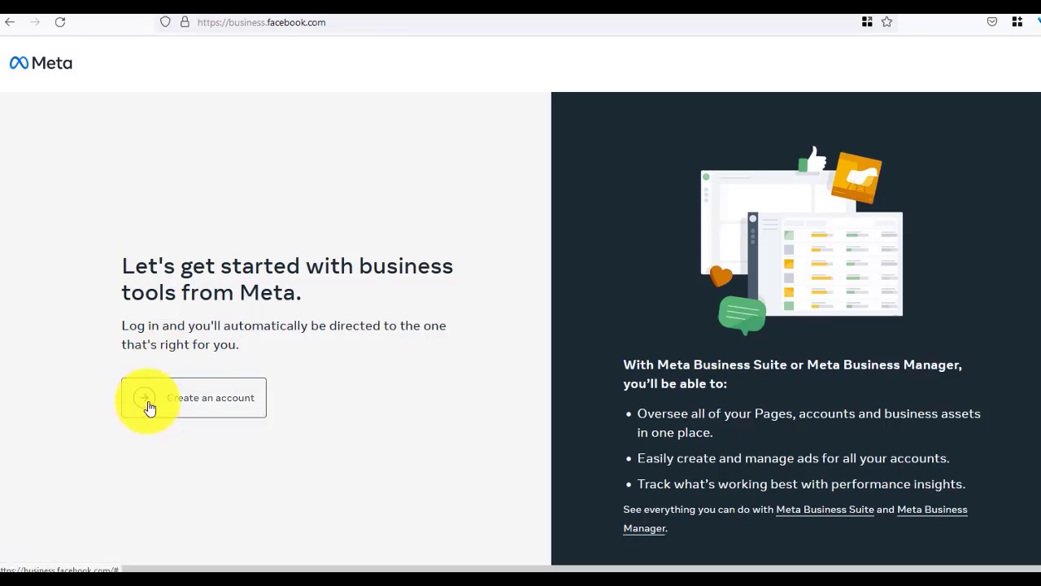
pyautogui.click(197, 406)
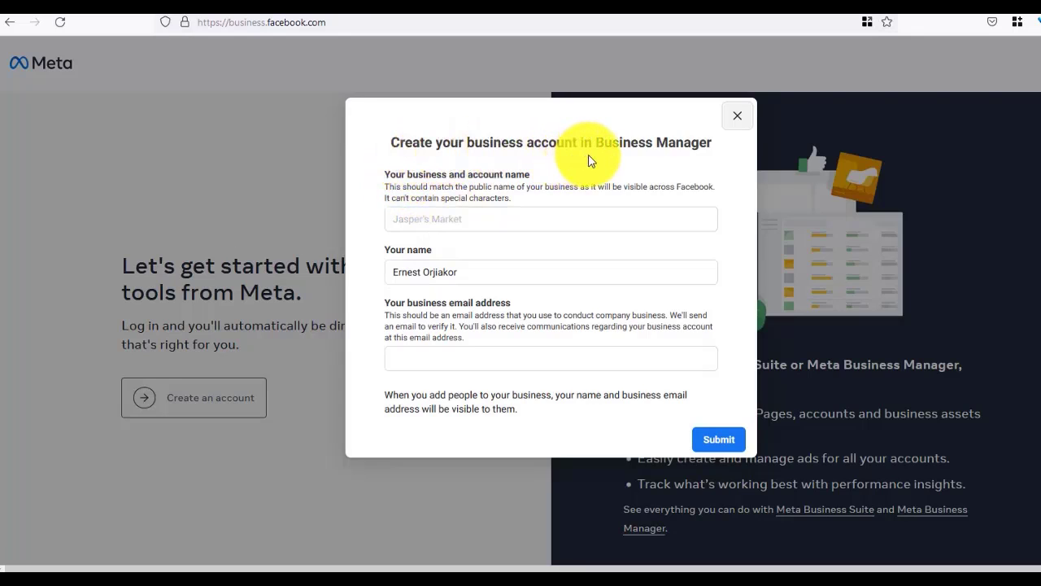
pyautogui.click(524, 216)
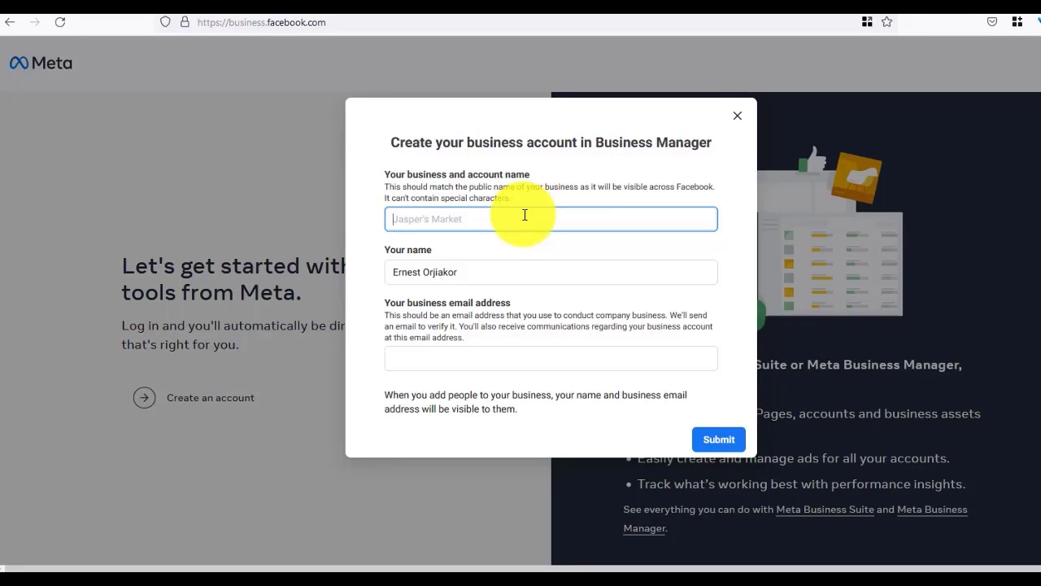
pyautogui.write('MarketNab')
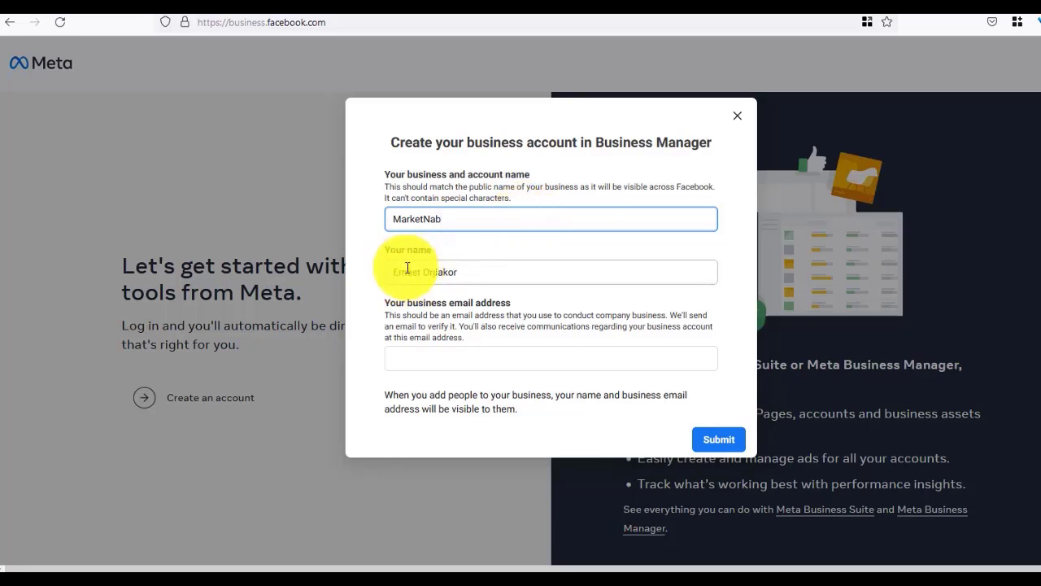
# Enter the business email address, submit the form to create the business account, and close the confirmation.
pyautogui.click(419, 298)
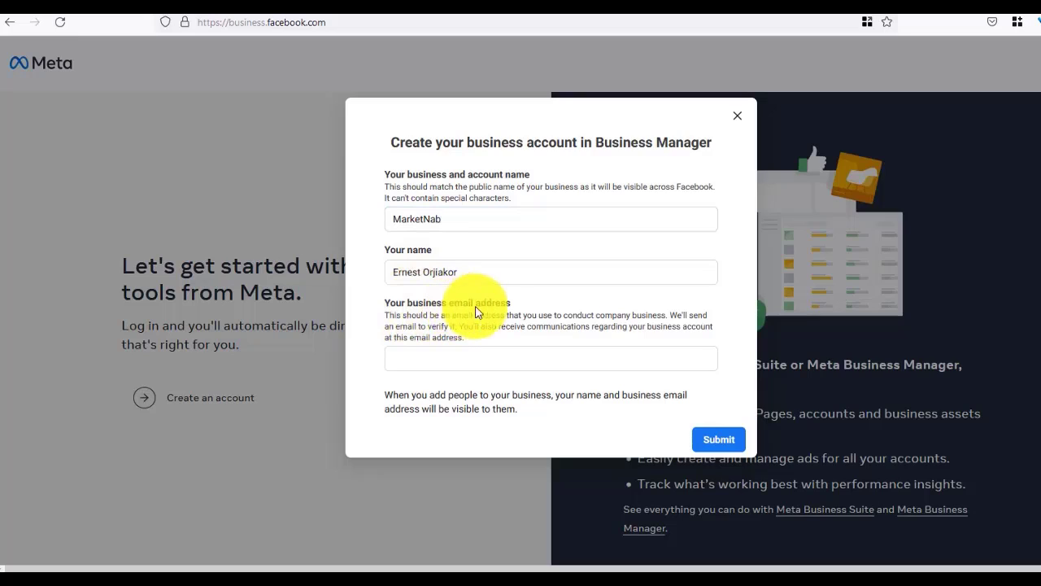
pyautogui.click(452, 353)
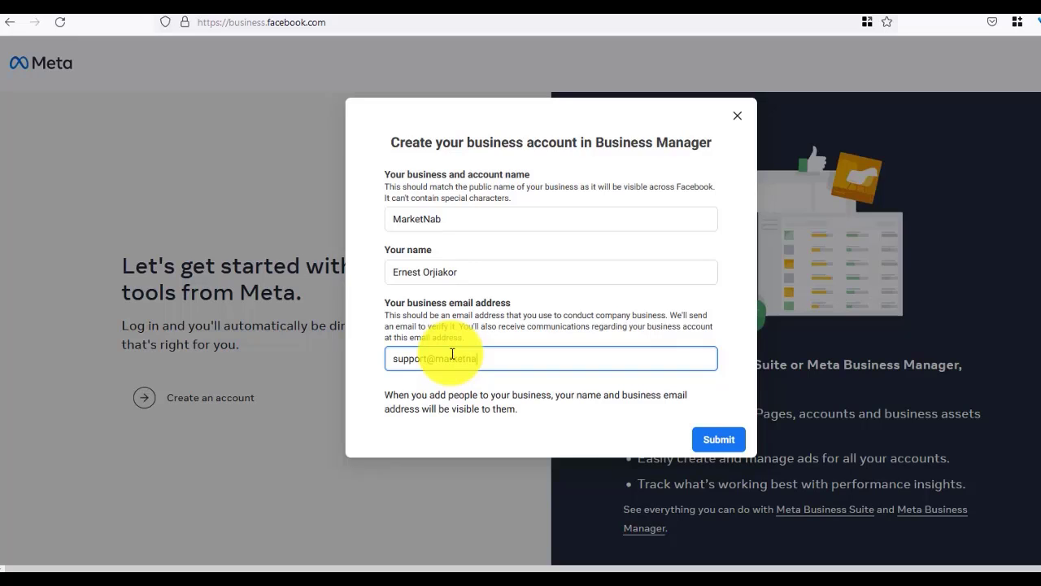
pyautogui.write('.com')
pyautogui.doubleClick(404, 327)
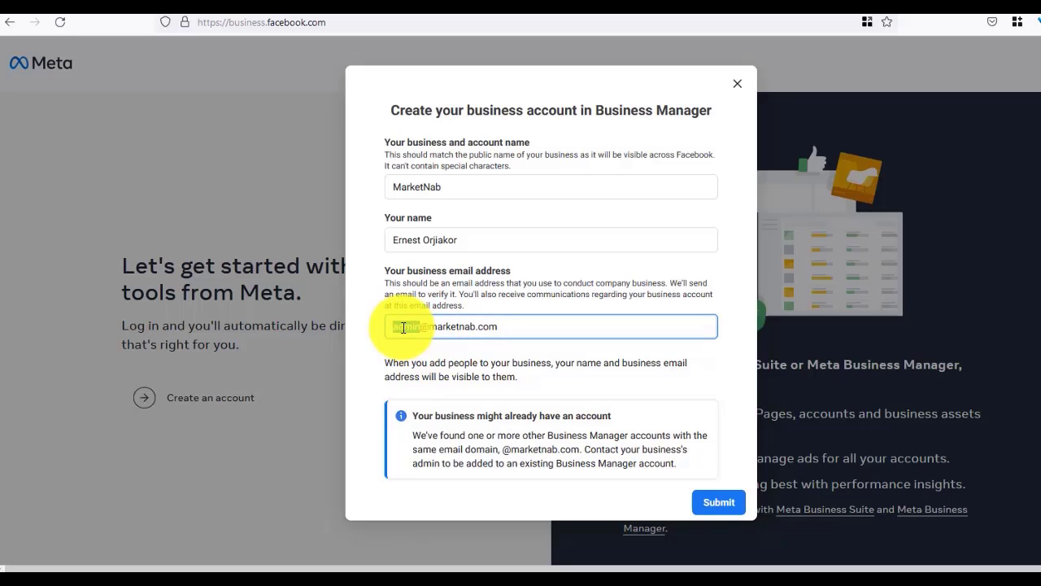
pyautogui.write('support')
pyautogui.click(470, 296)
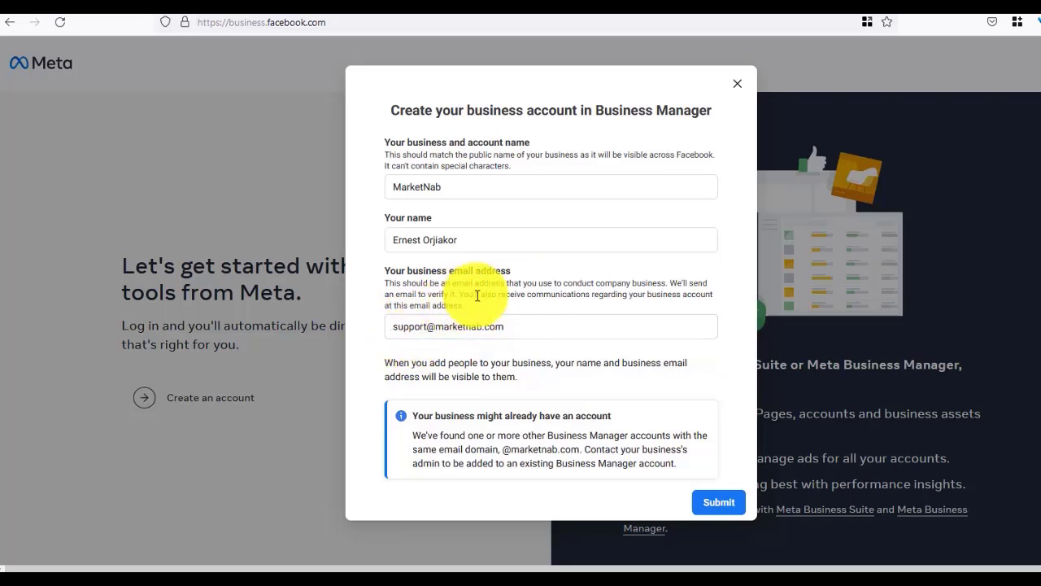
pyautogui.click(715, 503)
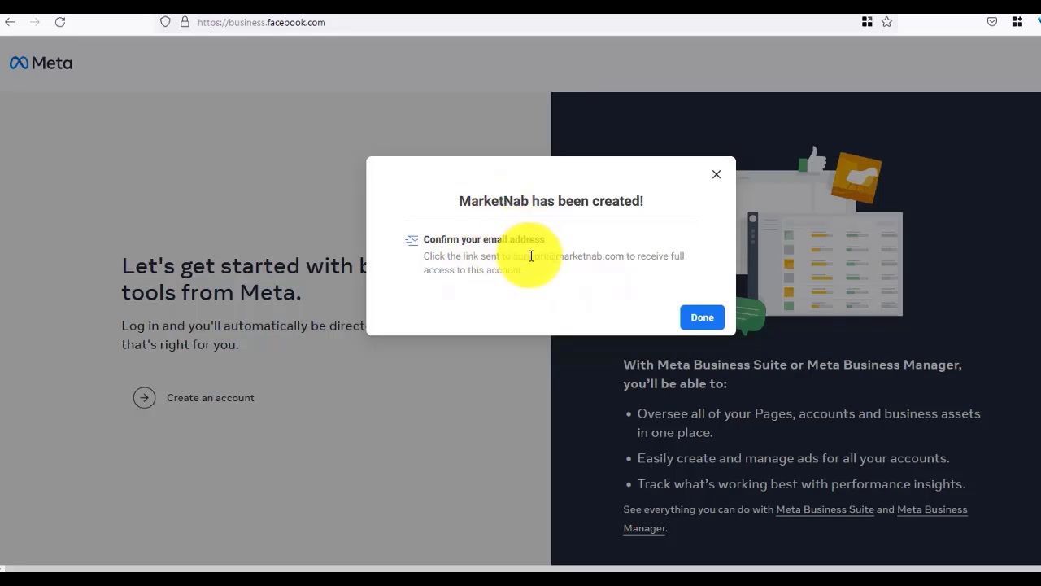
pyautogui.click(698, 316)
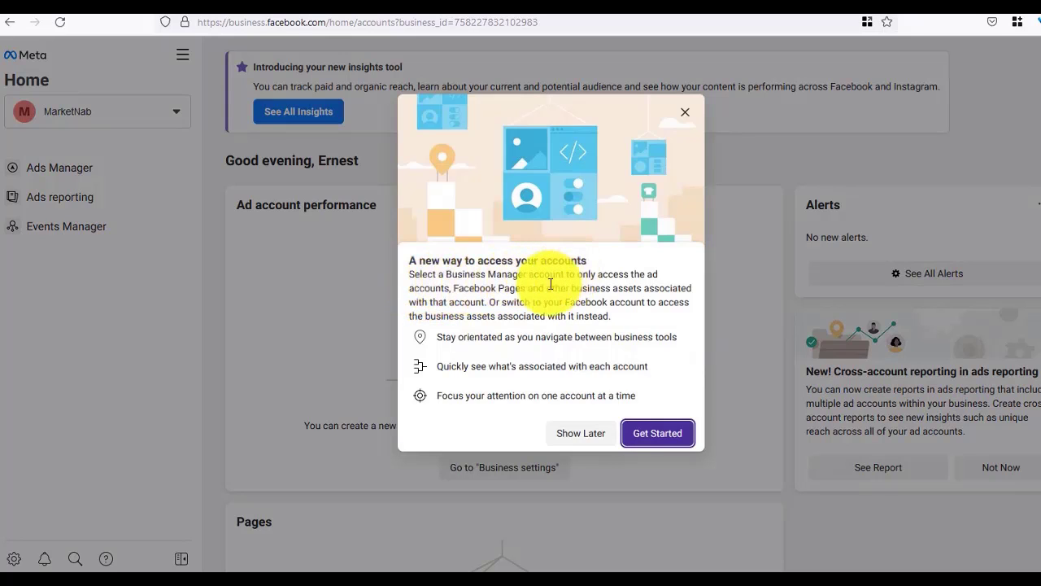
# Dismiss the account access introduction and go to the ad accounts section of the business settings.
pyautogui.click(659, 434)
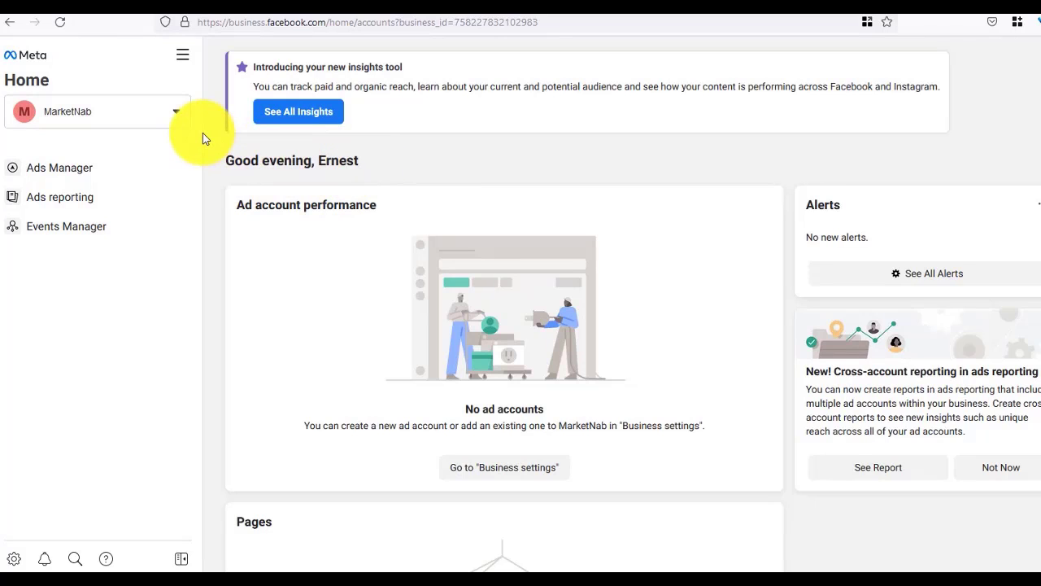
pyautogui.click(67, 171)
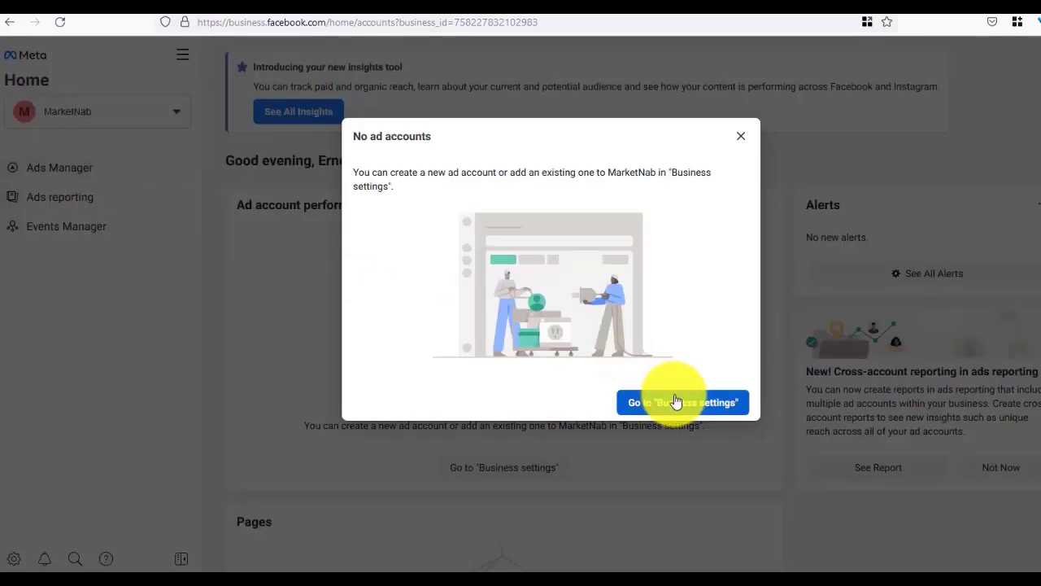
pyautogui.click(674, 401)
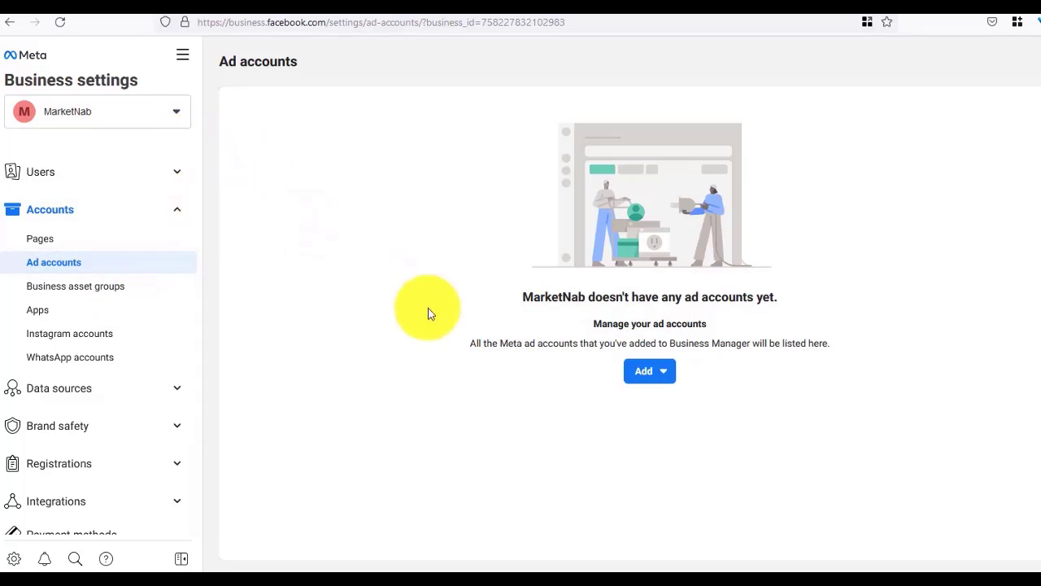
pyautogui.click(656, 375)
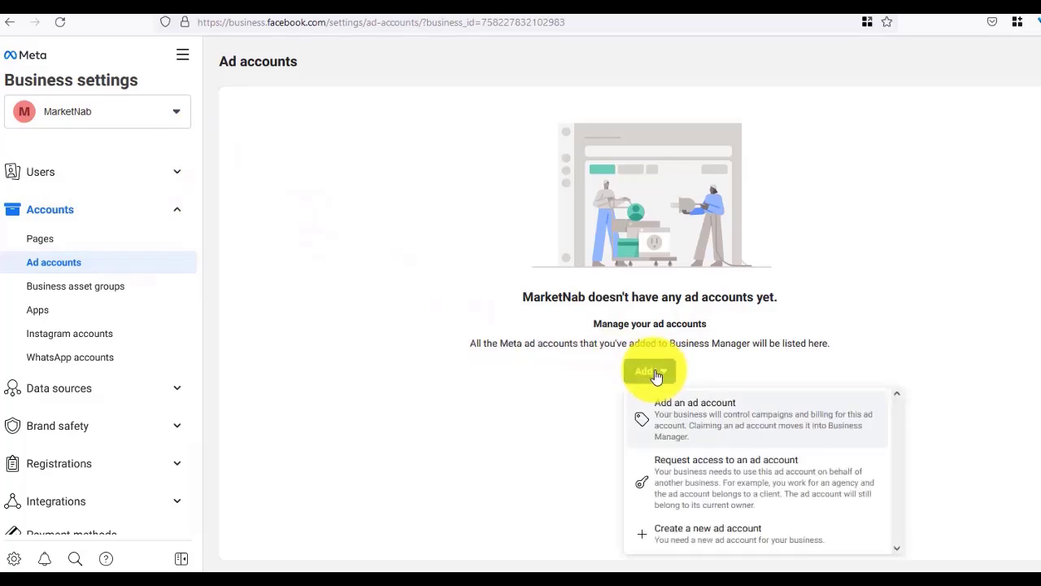
pyautogui.click(702, 420)
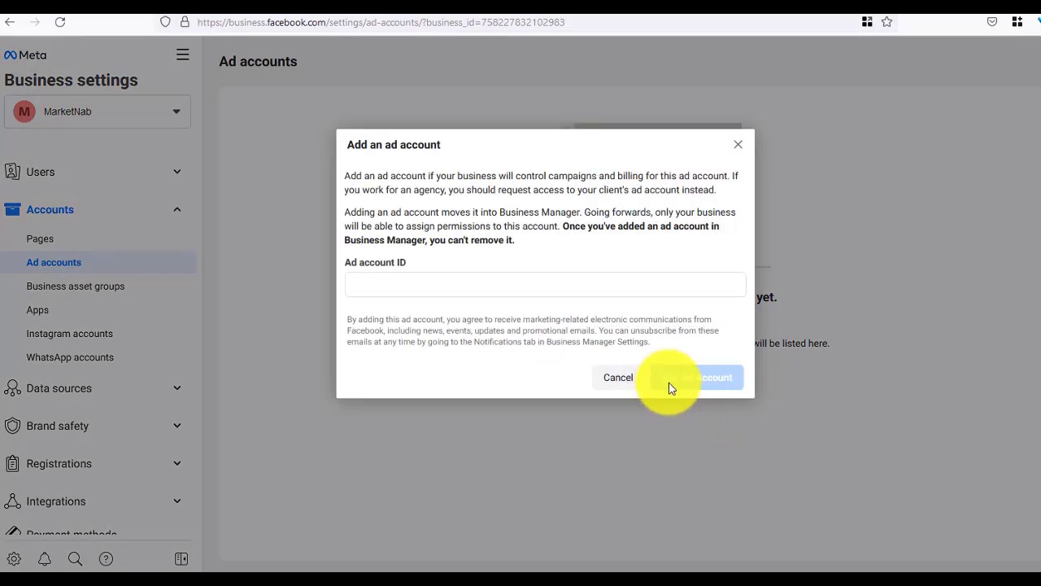
pyautogui.click(630, 383)
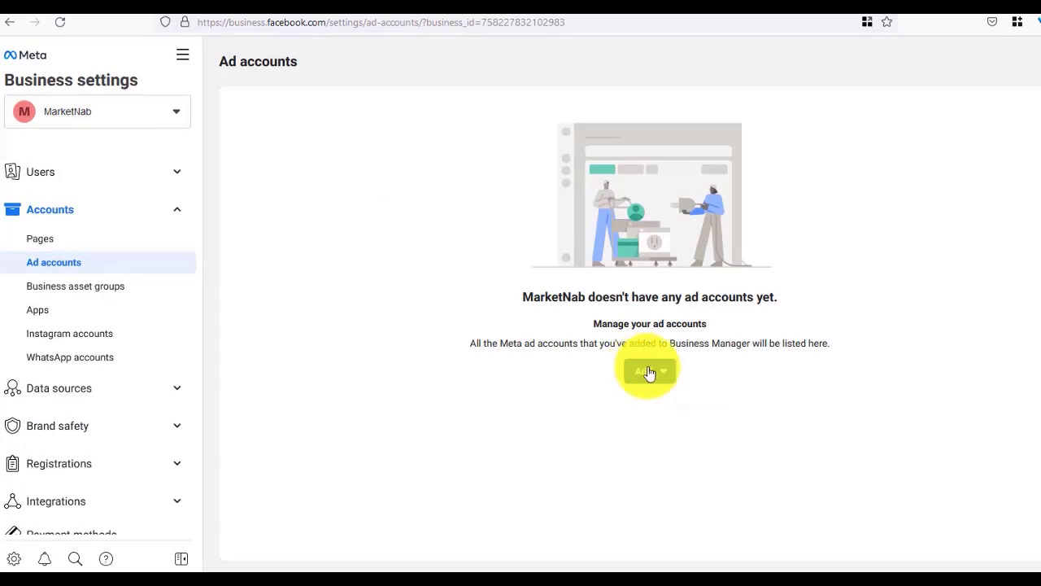
# Start creating a new ad account and set its currency to NGN — Nigerian Naira.
pyautogui.click(654, 381)
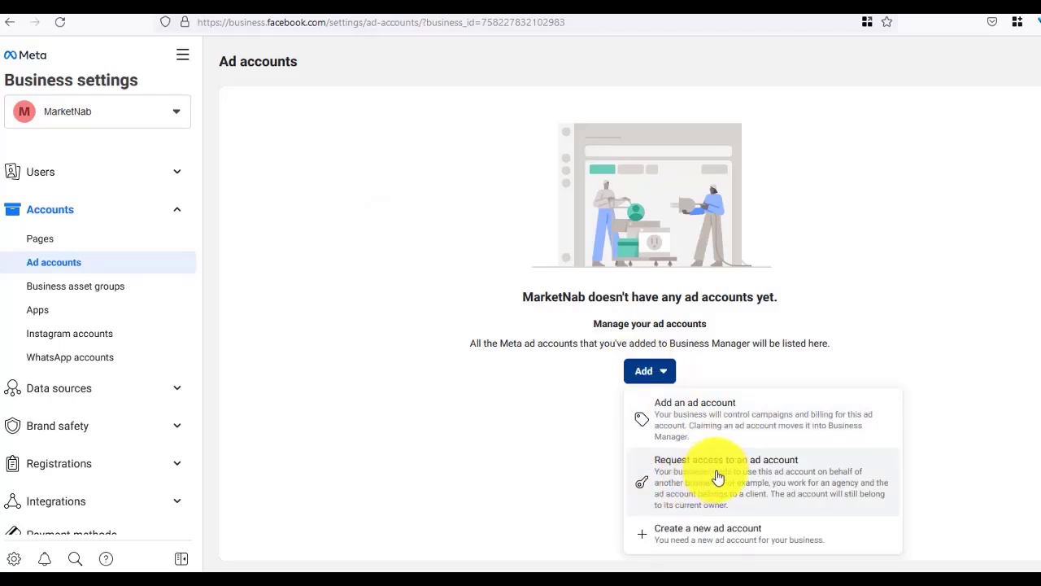
pyautogui.click(696, 540)
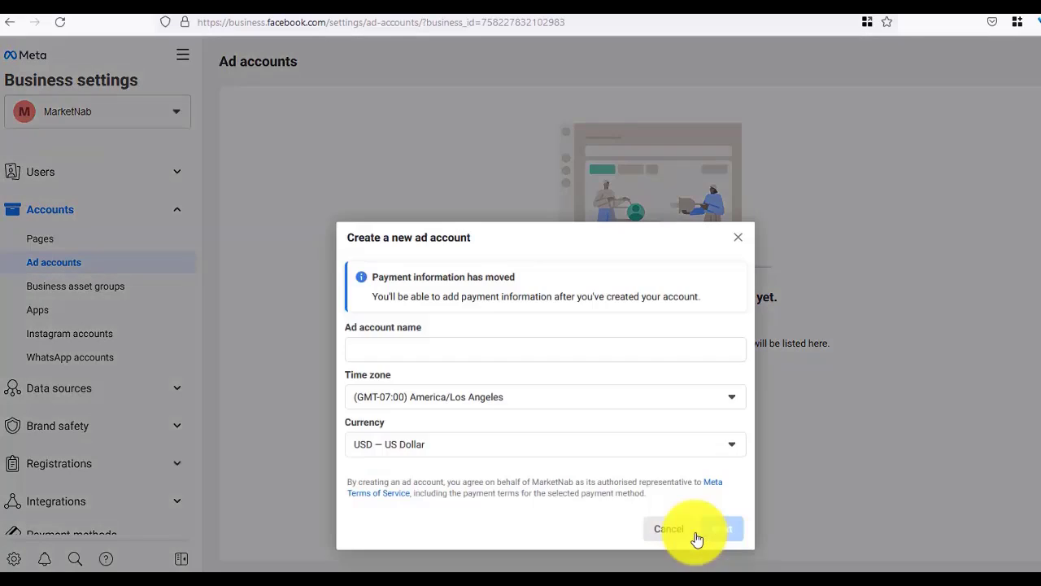
pyautogui.click(514, 349)
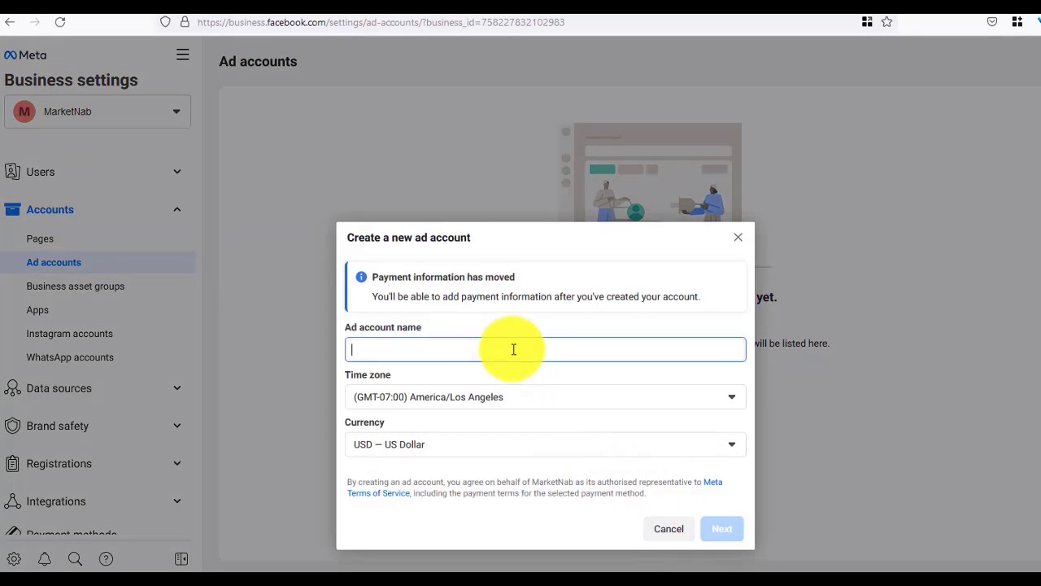
pyautogui.click(567, 447)
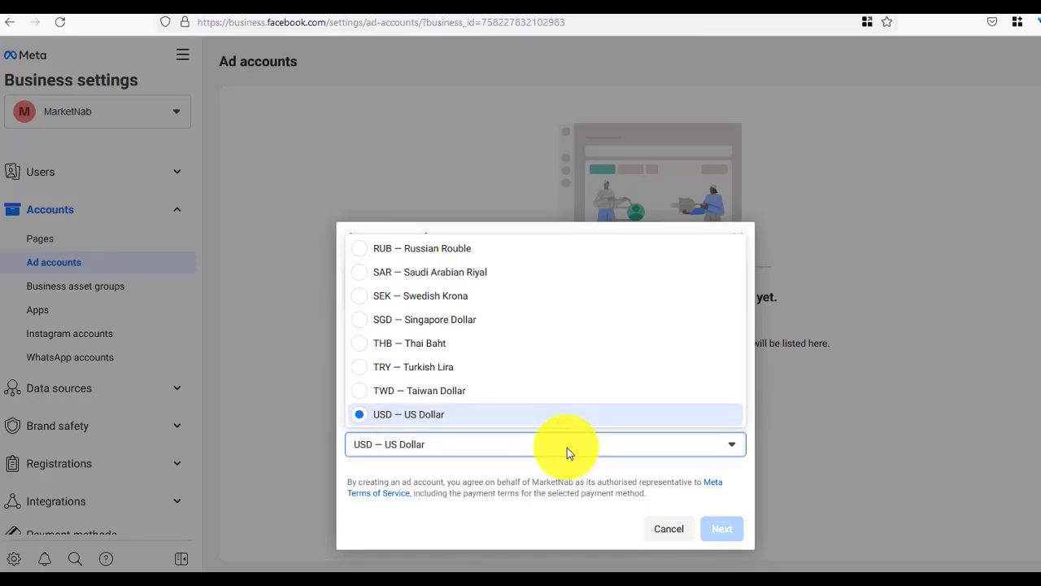
pyautogui.click(567, 448)
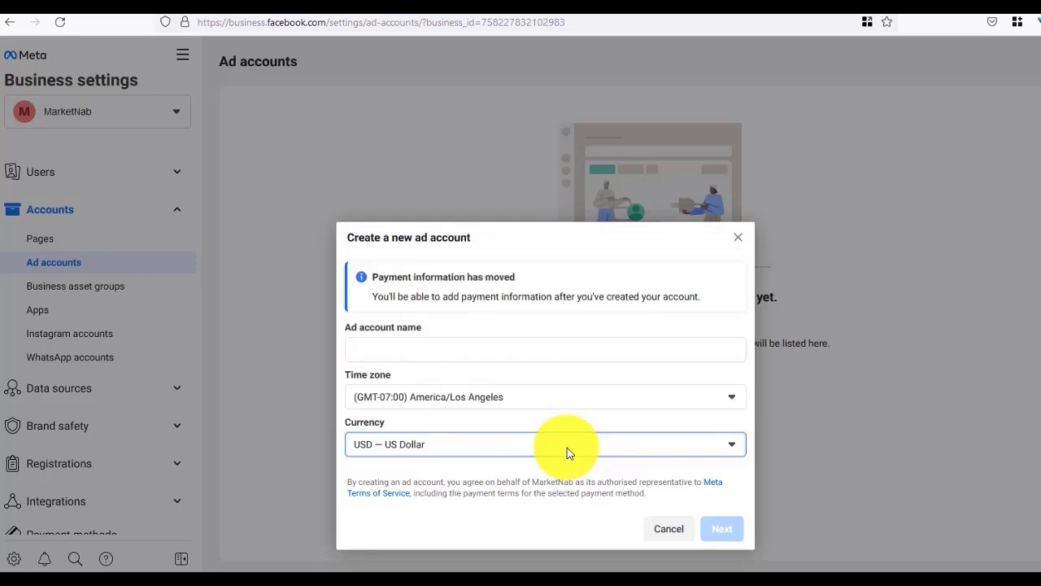
pyautogui.click(567, 447)
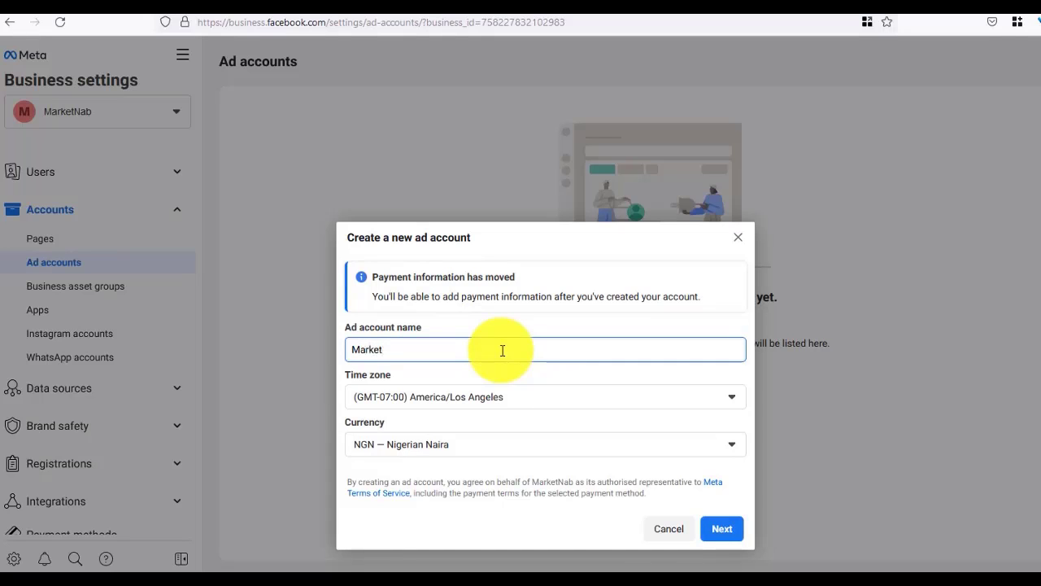
# Name the ad account Marketnab Multichannel Automation and set its time zone to (GMT+01:00) Africa/Lagos.
pyautogui.write('ab')
pyautogui.write('Multichan')
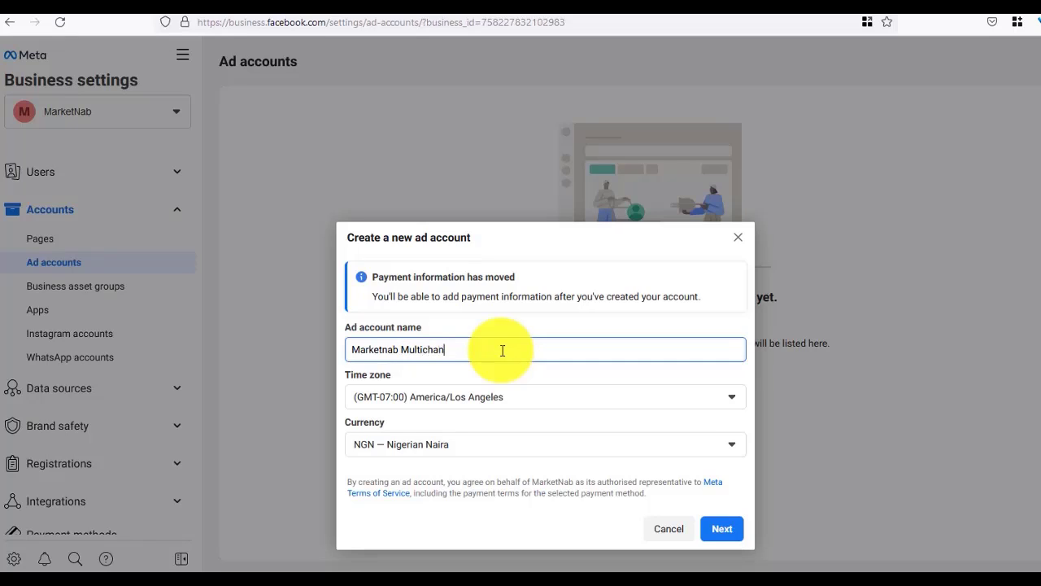
pyautogui.write('nel Automation')
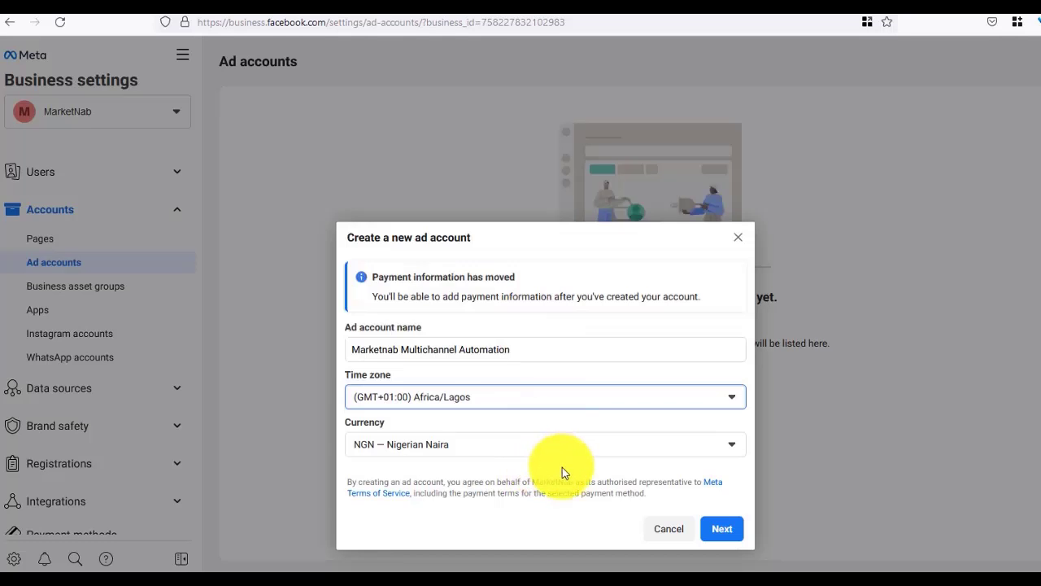
pyautogui.click(562, 466)
# Continue to the usage question, choose My business (MarketNab), and create the ad account.
pyautogui.click(713, 518)
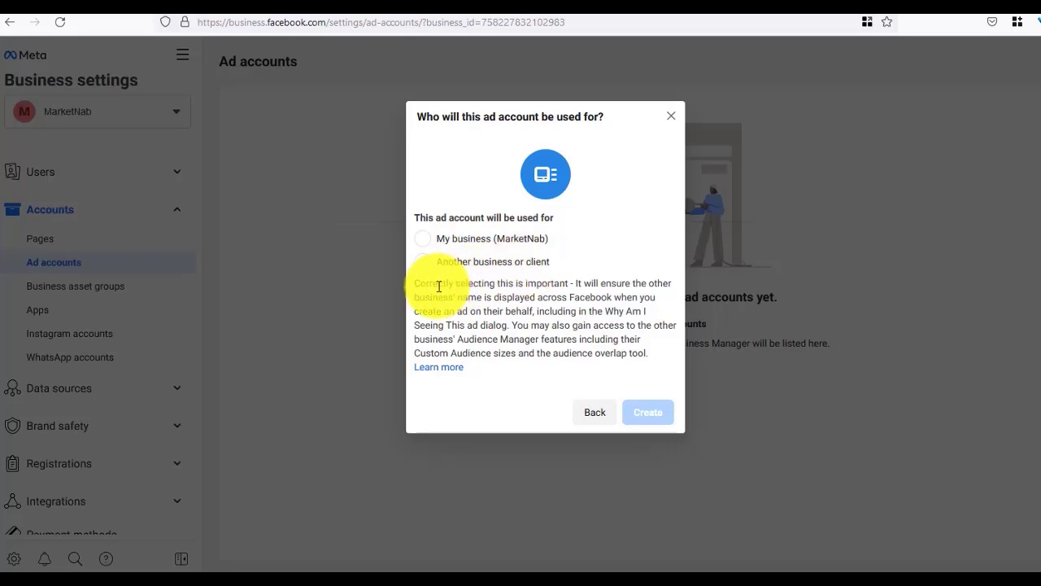
pyautogui.click(424, 240)
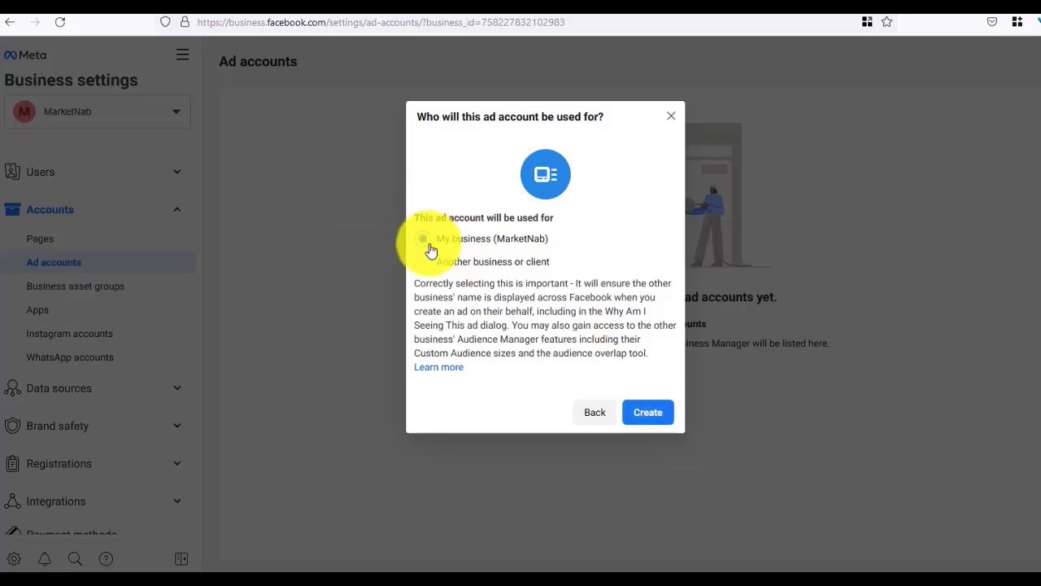
pyautogui.click(645, 413)
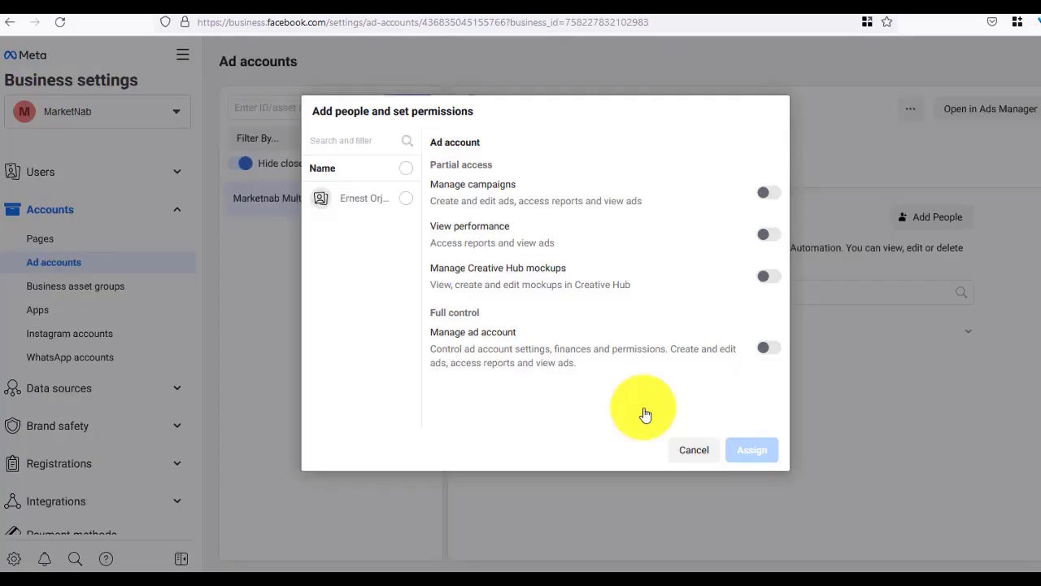
# Assign the listed person full control of the ad account with Manage ad account, then proceed to adding payment information.
pyautogui.click(406, 203)
pyautogui.click(768, 347)
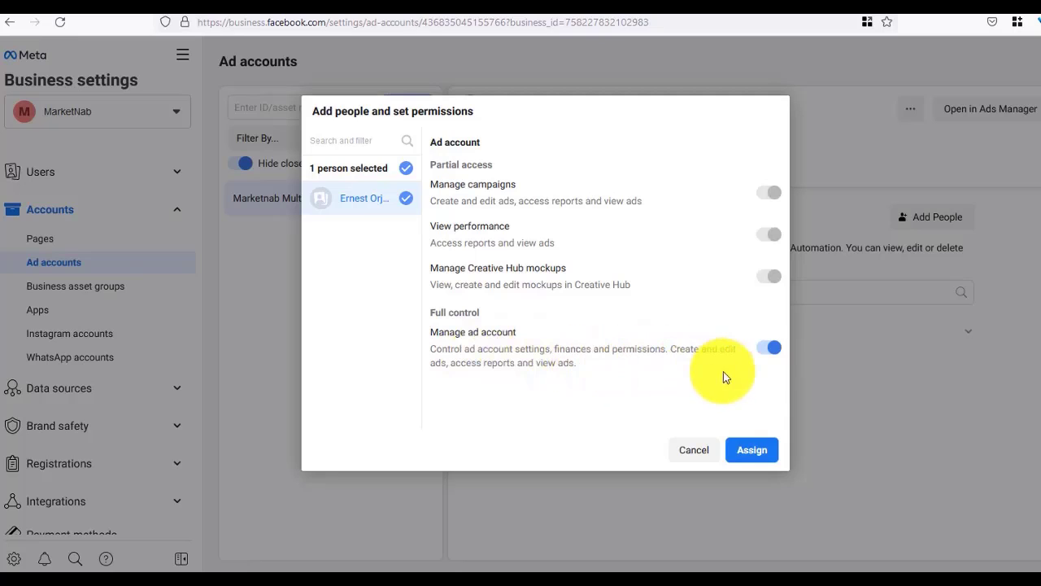
pyautogui.click(758, 366)
pyautogui.click(765, 366)
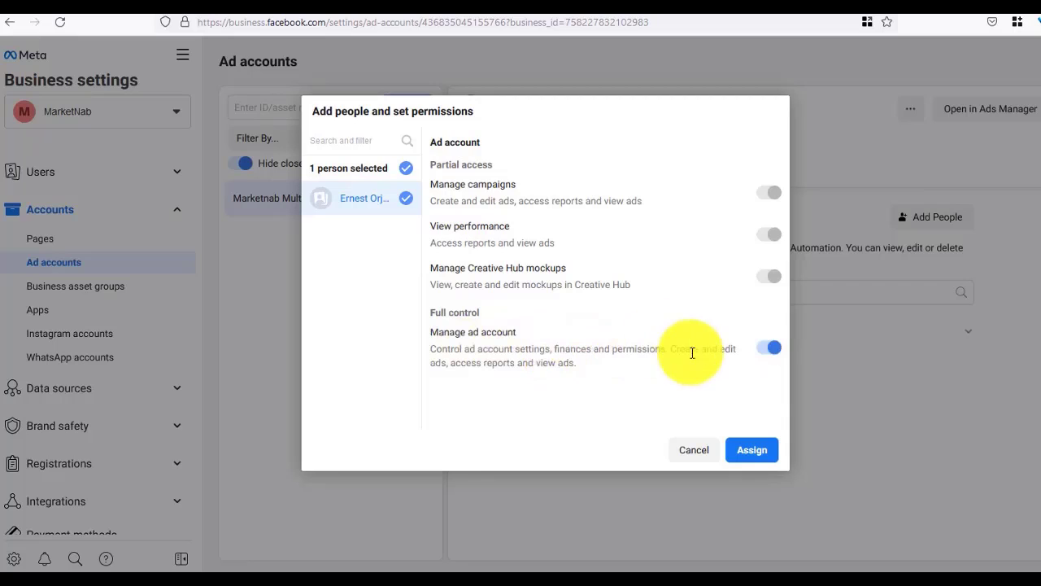
pyautogui.click(754, 451)
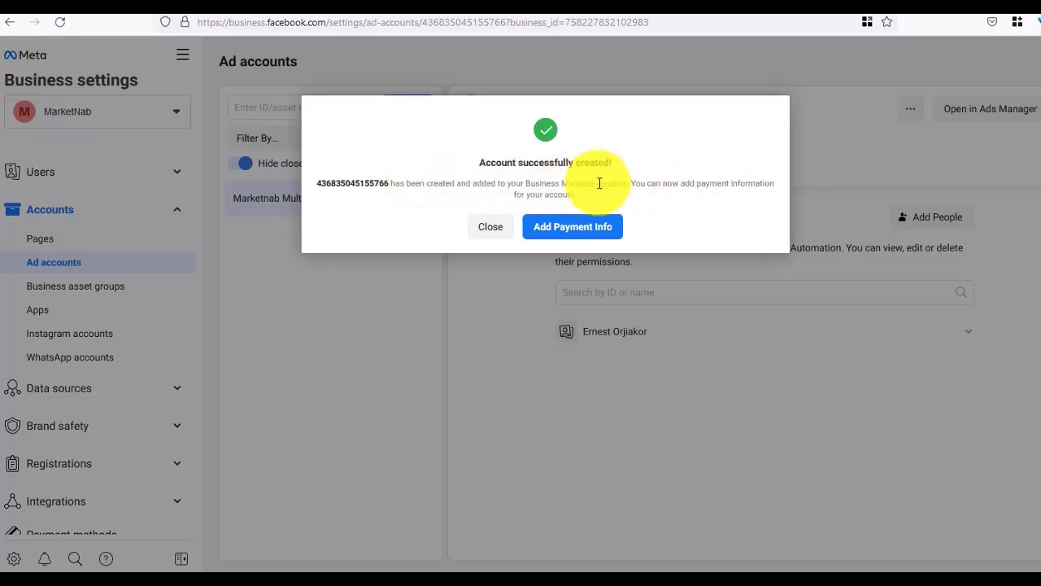
pyautogui.click(571, 232)
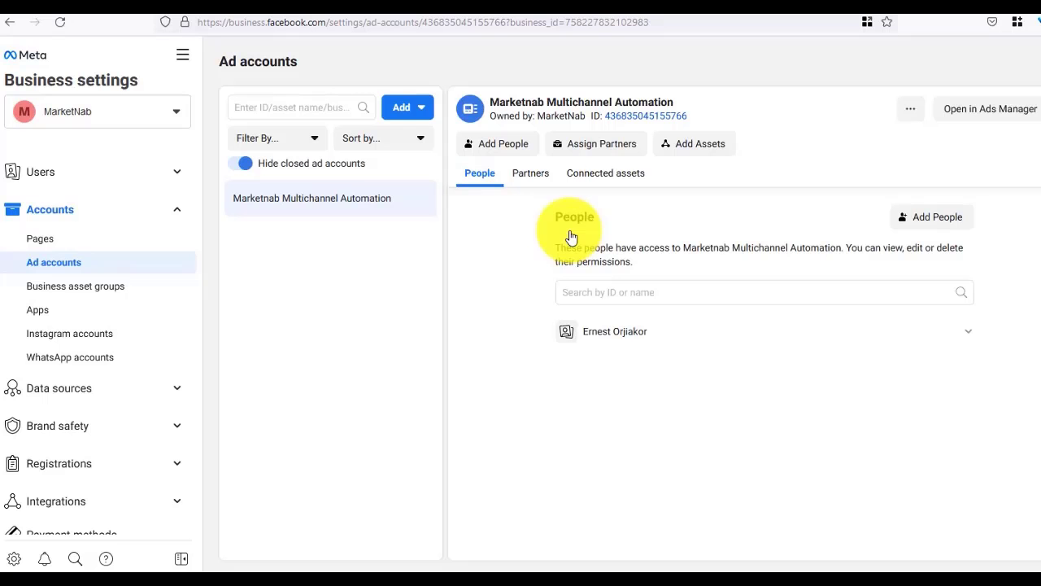